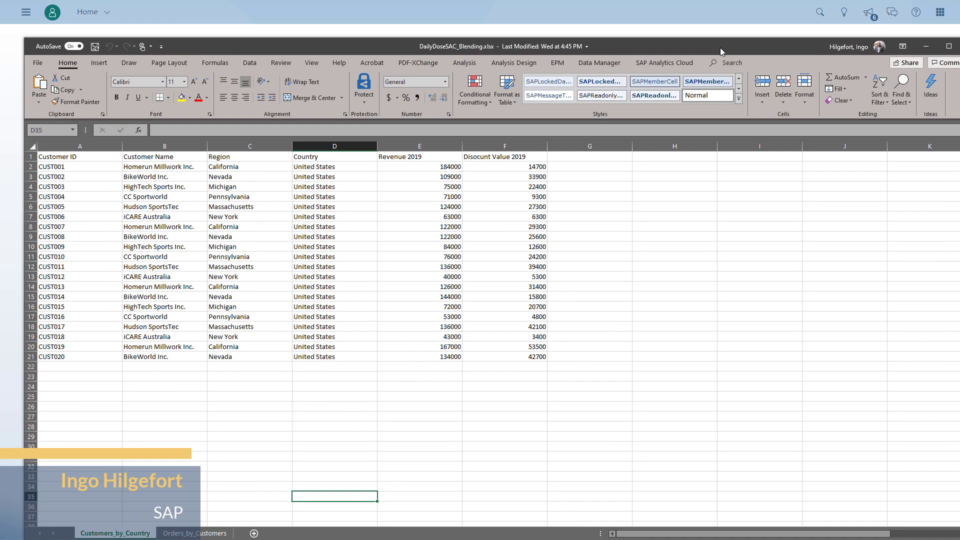
Maximize the blending workbook, review the Orders_by_Customers sheet, then close Excel
double_click(720, 47)
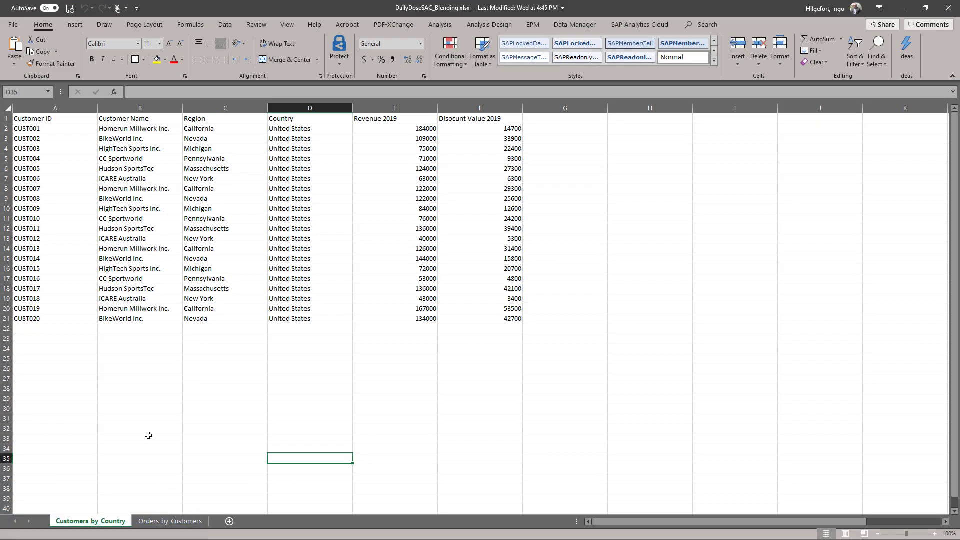
left_click(178, 524)
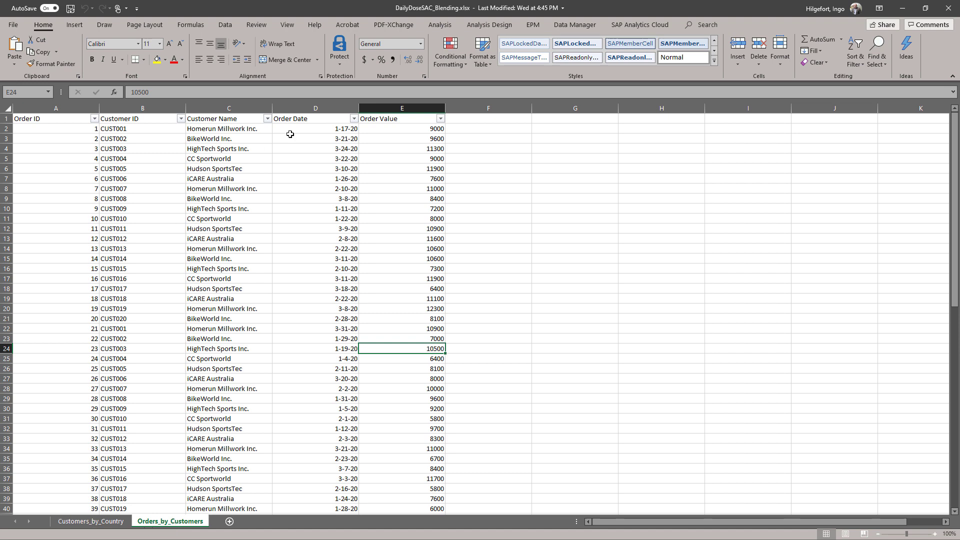
left_click(949, 8)
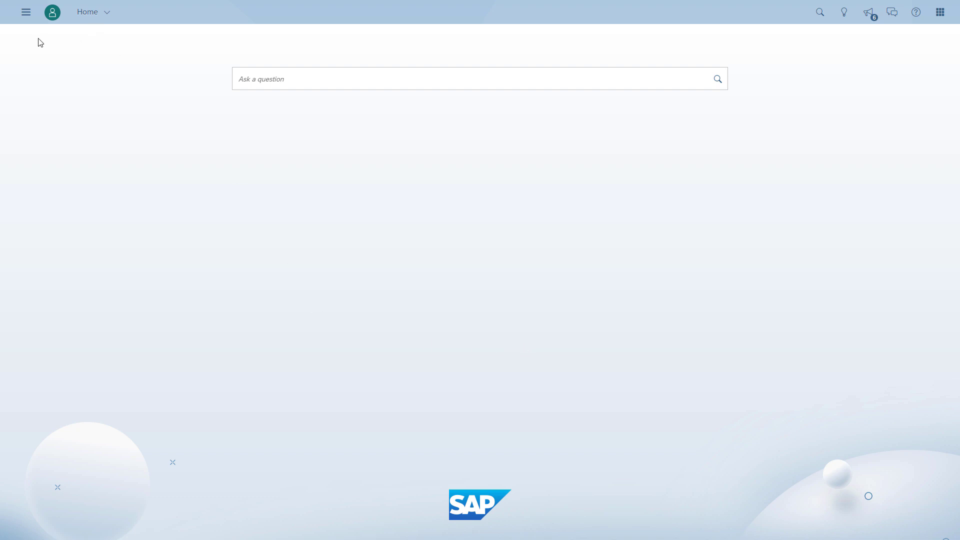
Create a new story with a canvas page
left_click(26, 12)
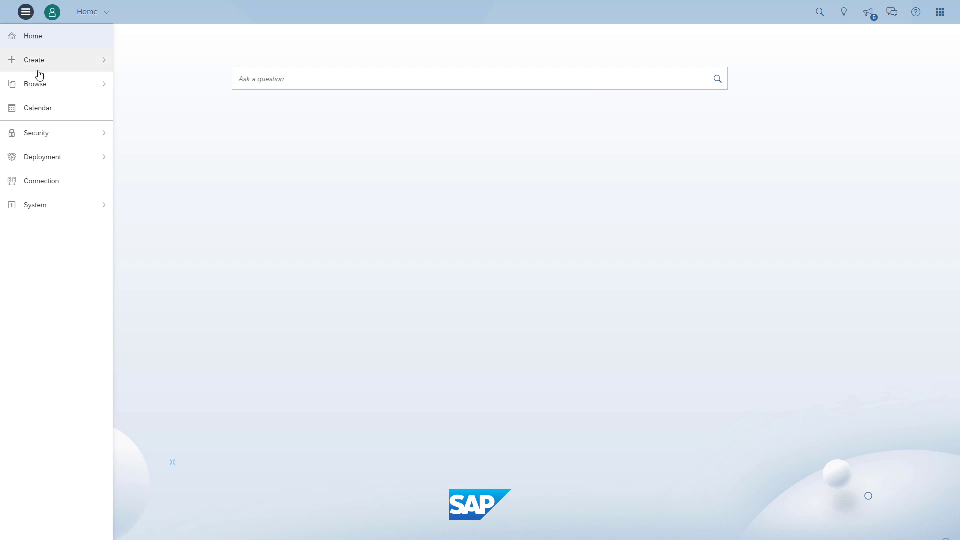
mouse_move(45, 66)
left_click(136, 63)
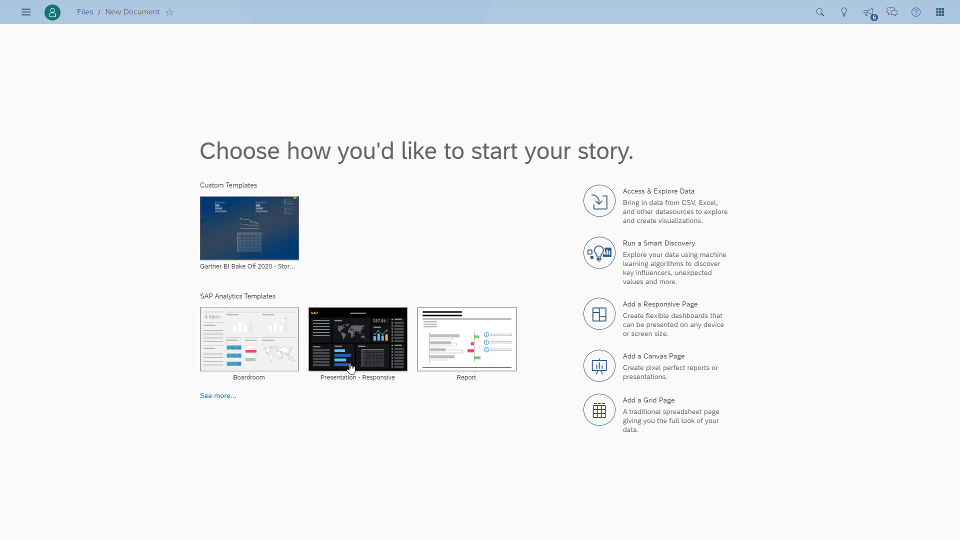
left_click(596, 372)
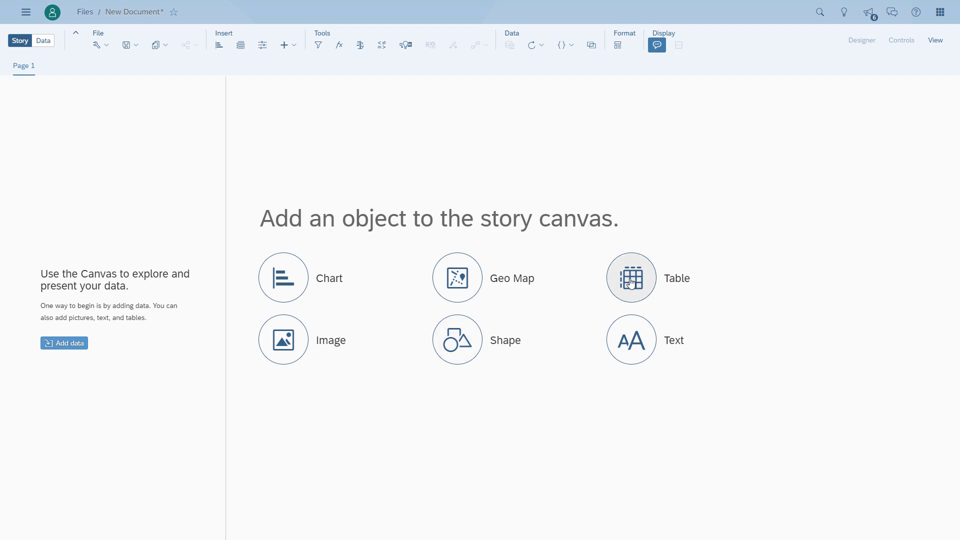
Insert a table fed by the Customer by Country model
left_click(632, 283)
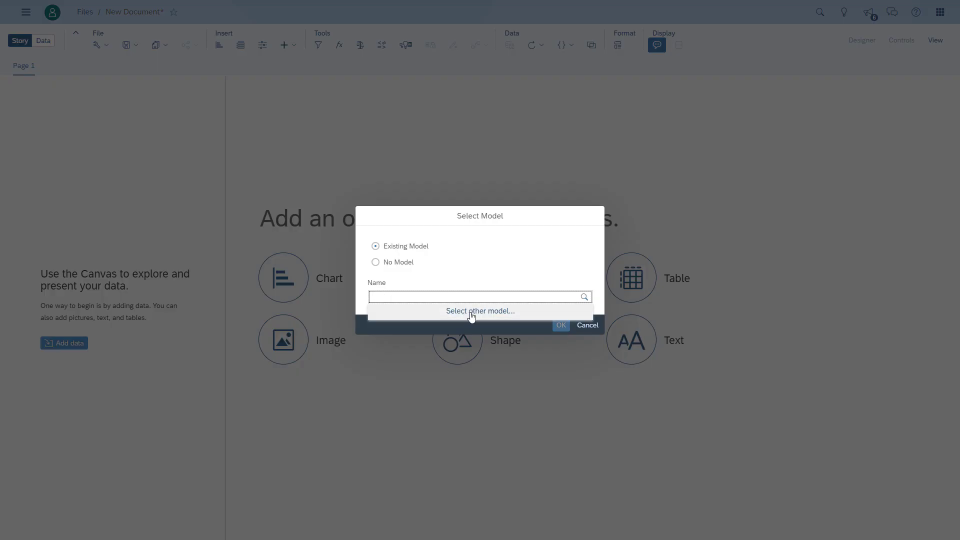
left_click(471, 313)
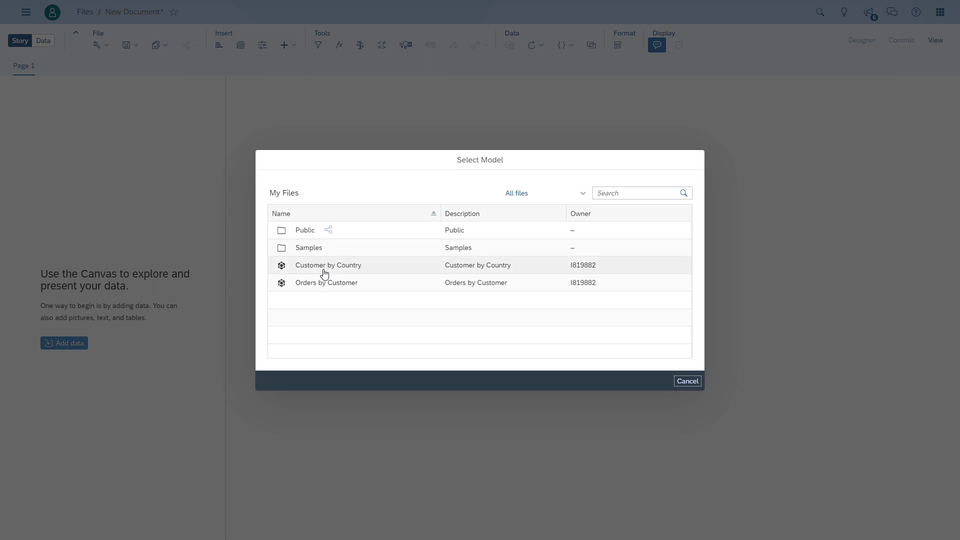
left_click(324, 273)
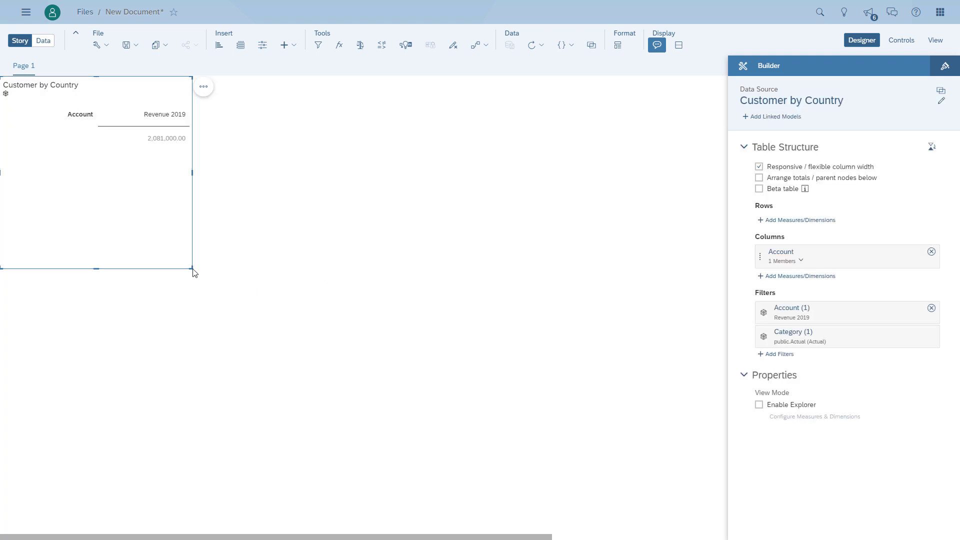
Enlarge the table and put Customer ID in its rows
left_click_drag(192, 270, 366, 457)
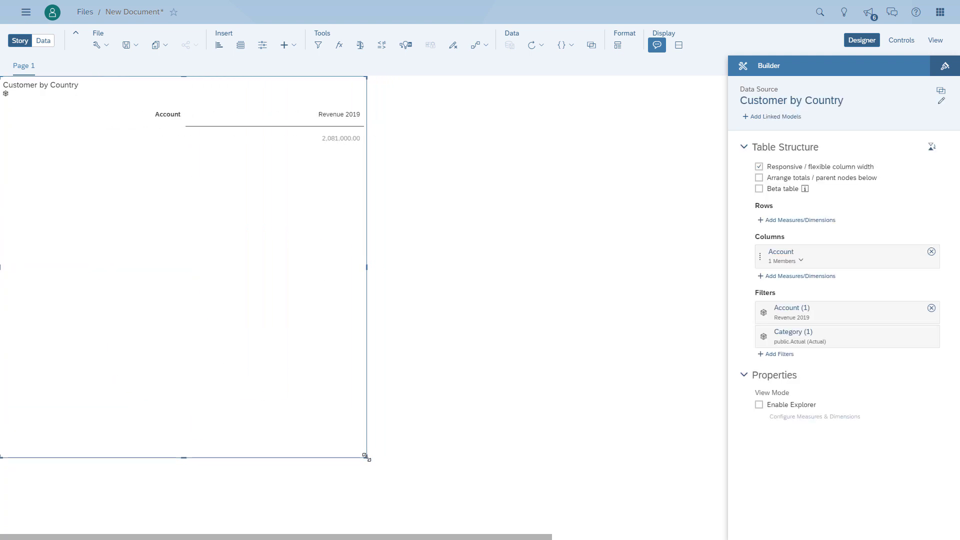
left_click(783, 224)
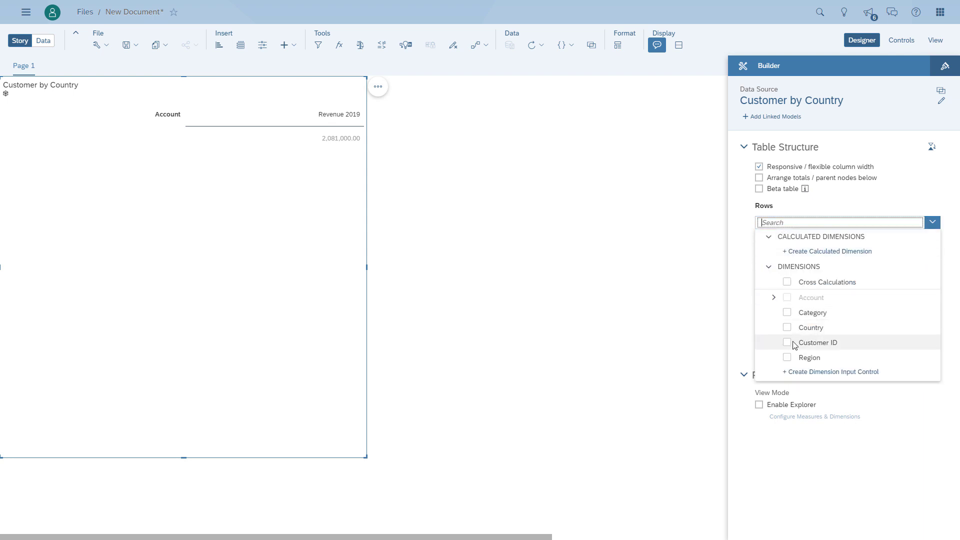
left_click(795, 345)
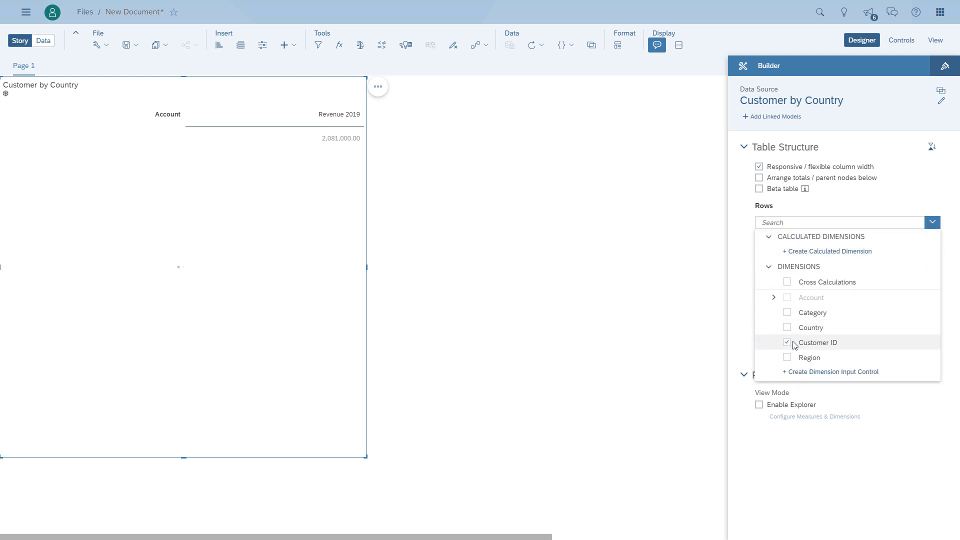
left_click(742, 320)
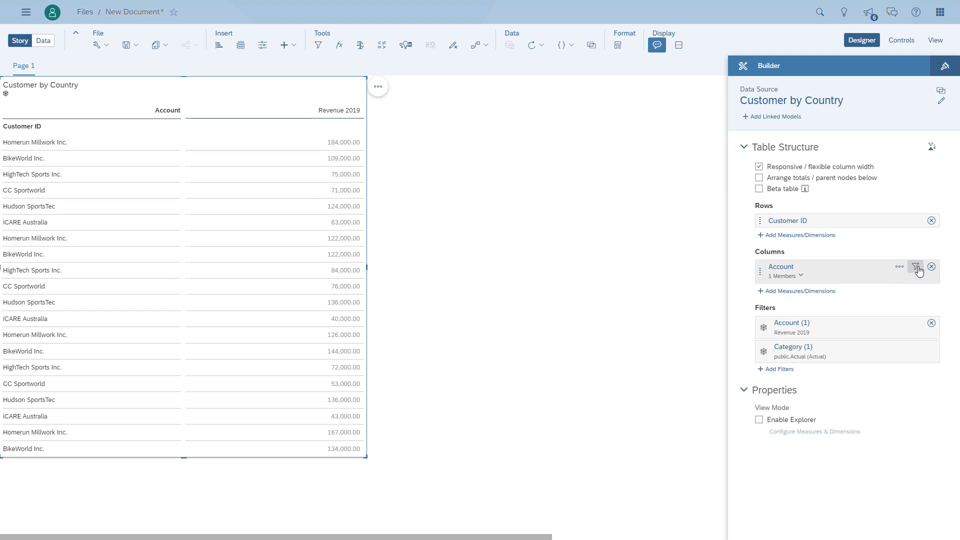
Include Discount Value 2019 alongside Revenue 2019 in the Account columns
left_click(918, 269)
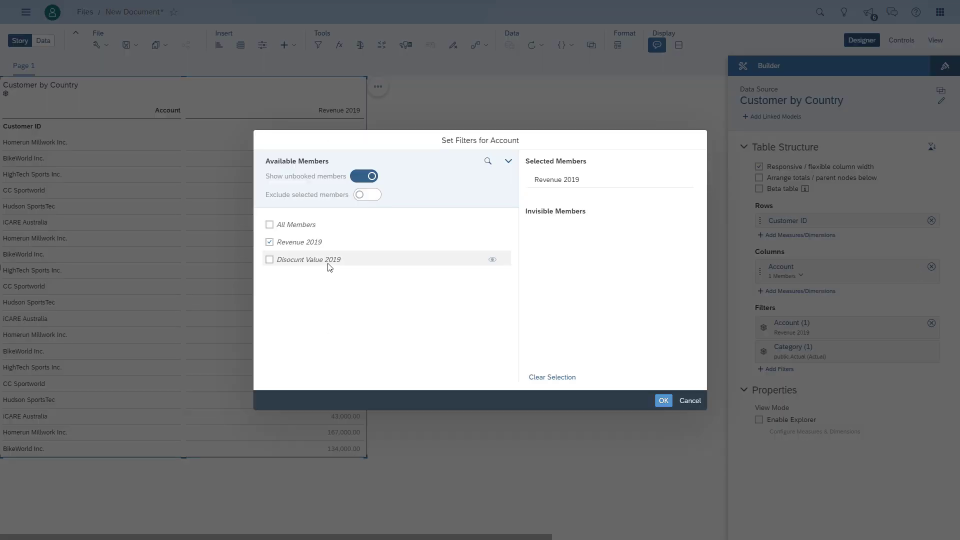
left_click(328, 262)
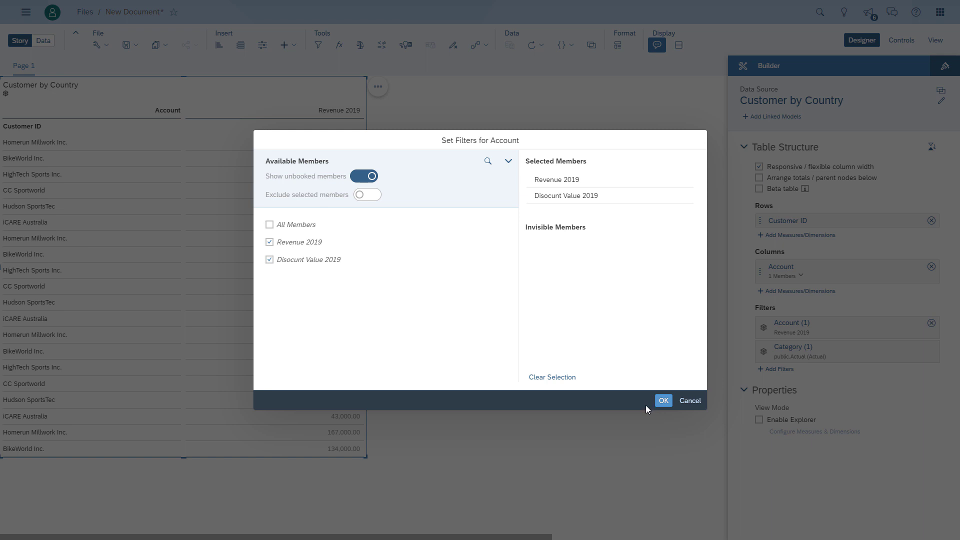
left_click(664, 403)
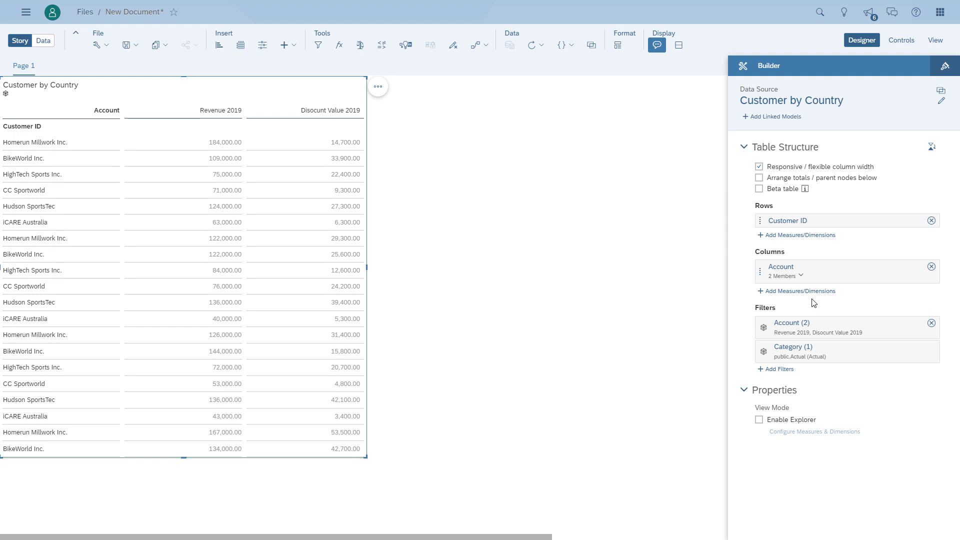
Add a calculated measure 'Net' equal to Revenue 2019 minus Discount Value 2019
left_click(899, 266)
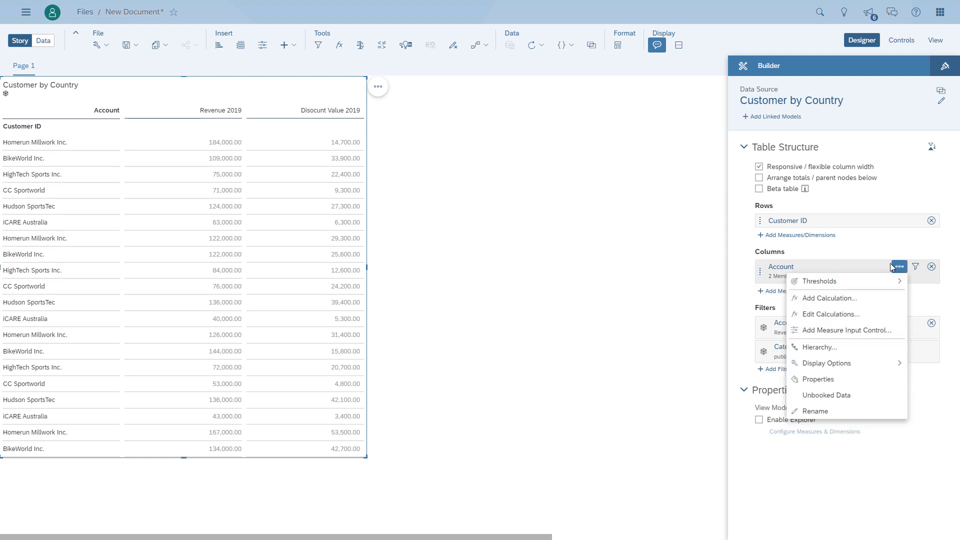
left_click(835, 305)
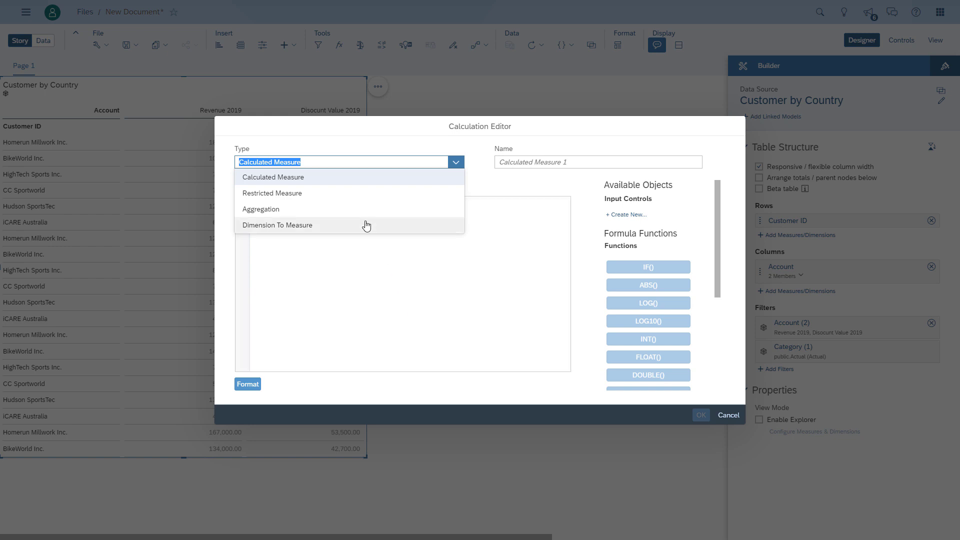
left_click(370, 177)
left_click(525, 164)
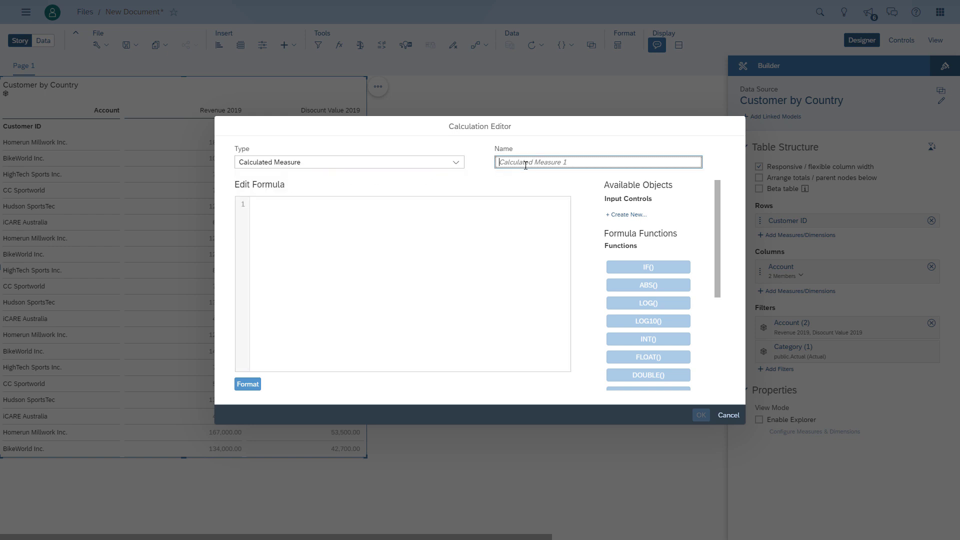
type("Net Revenue")
key("Tab")
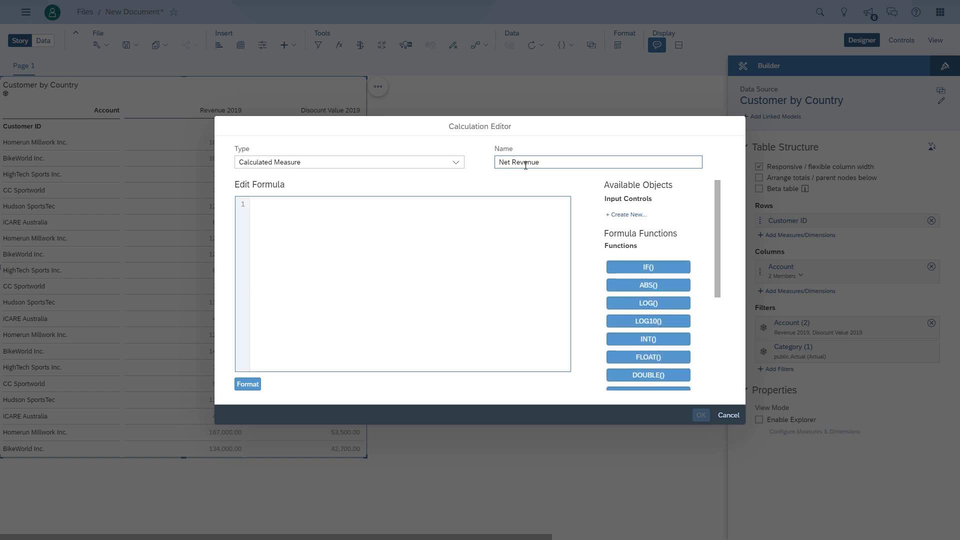
type("re")
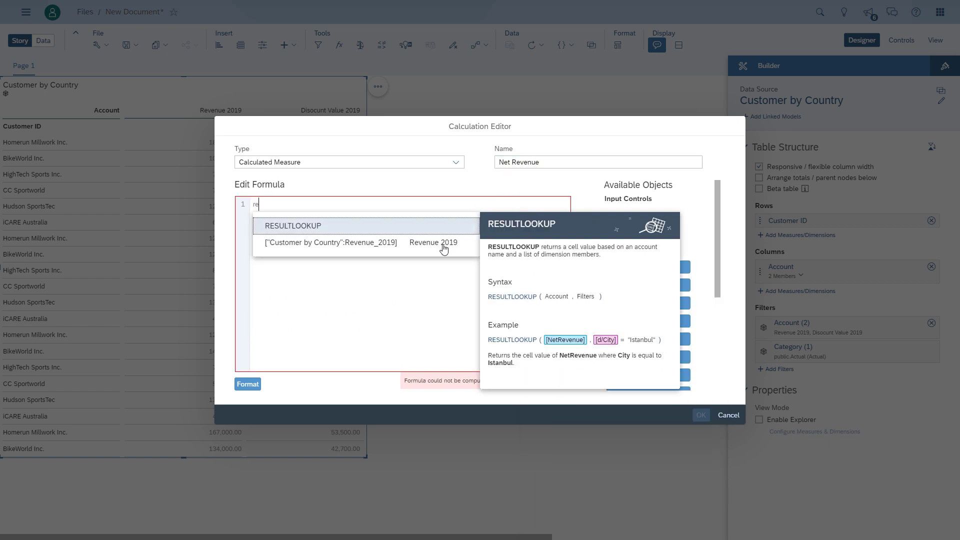
left_click(443, 245)
type("-")
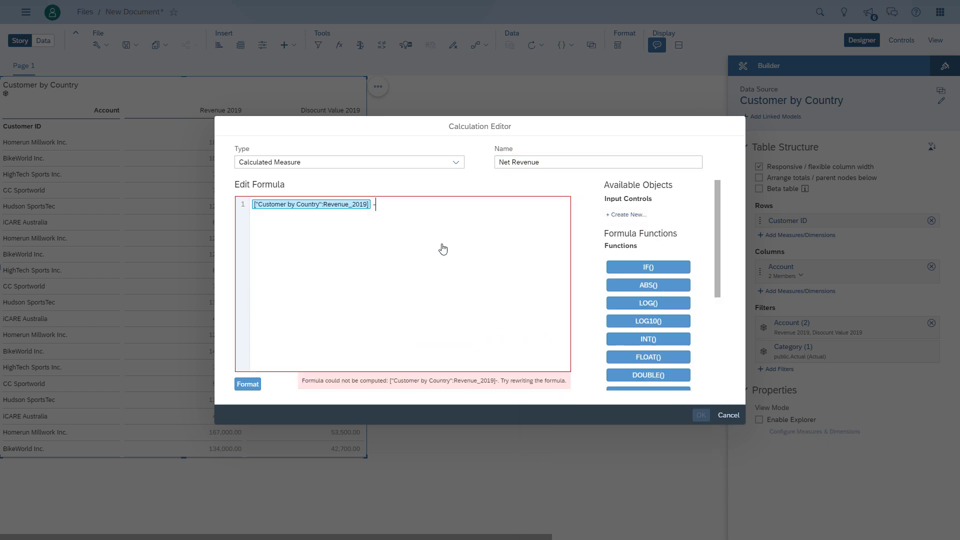
type("dis")
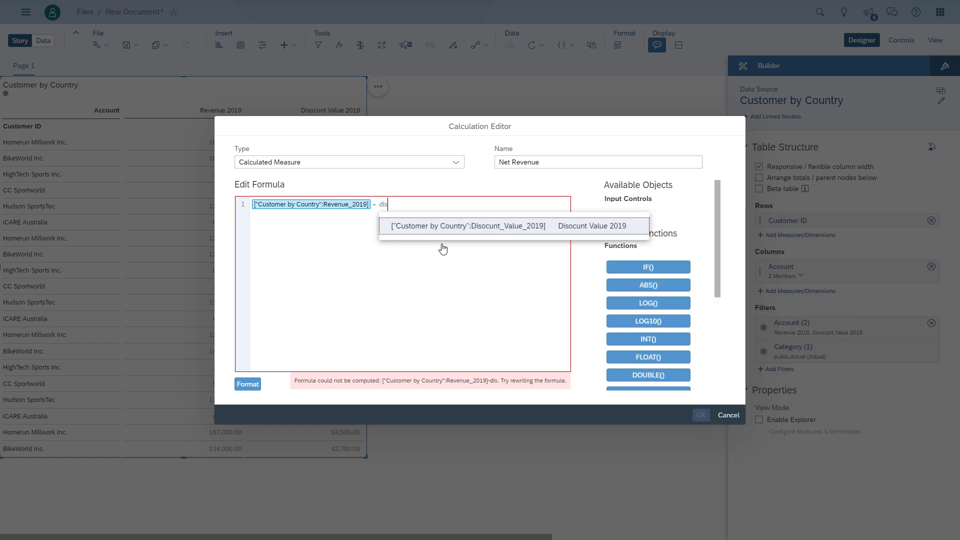
left_click(485, 231)
left_click(701, 416)
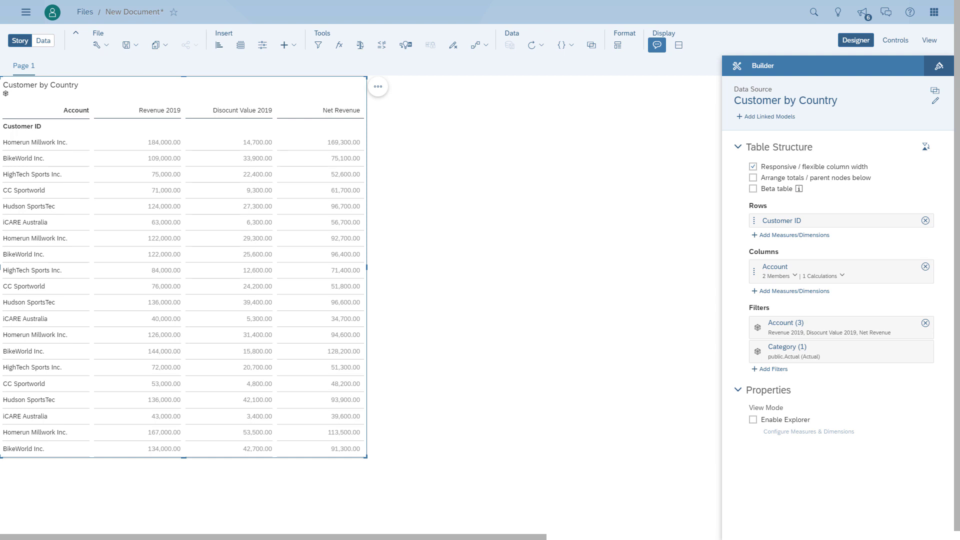
Open Link Dimensions and add Orders by Customer as the second model
left_click(450, 204)
left_click(591, 46)
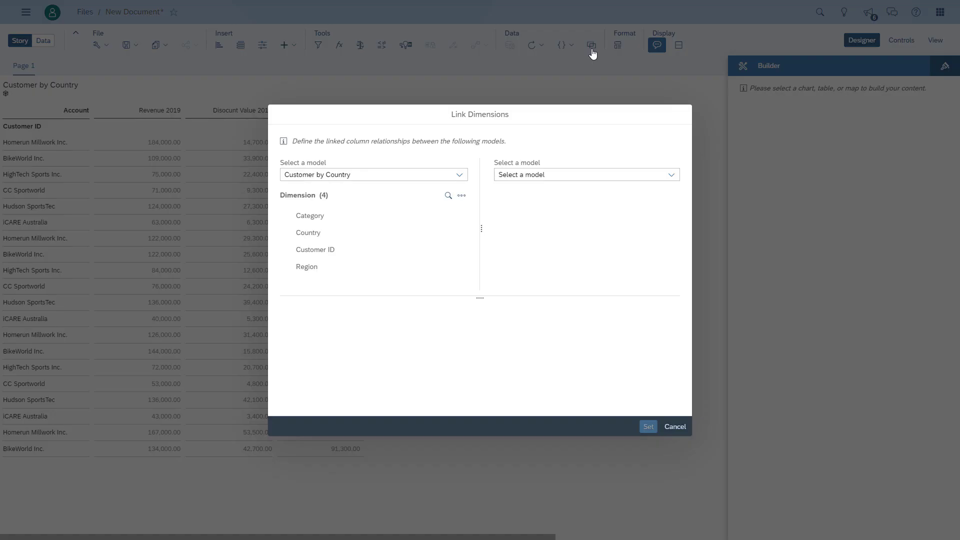
left_click(669, 180)
left_click(530, 191)
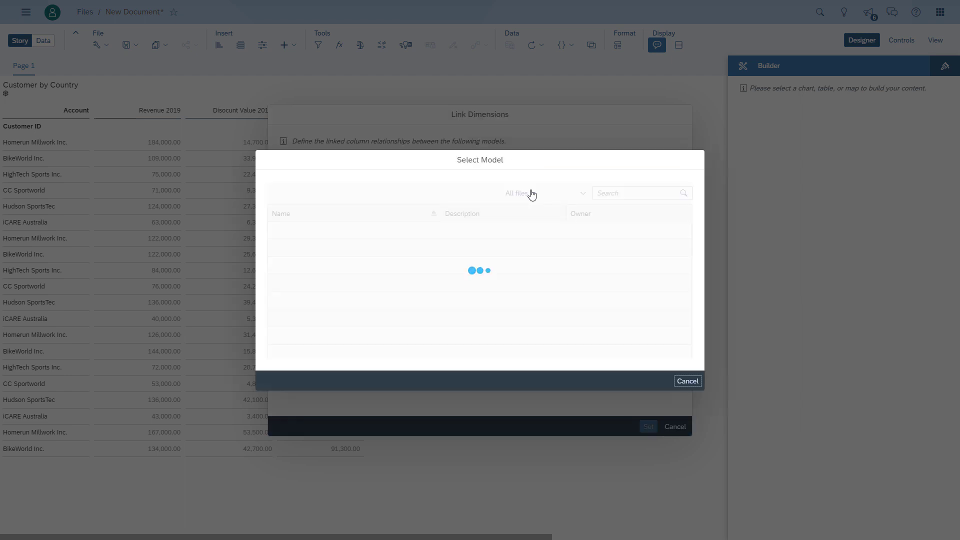
left_click(332, 264)
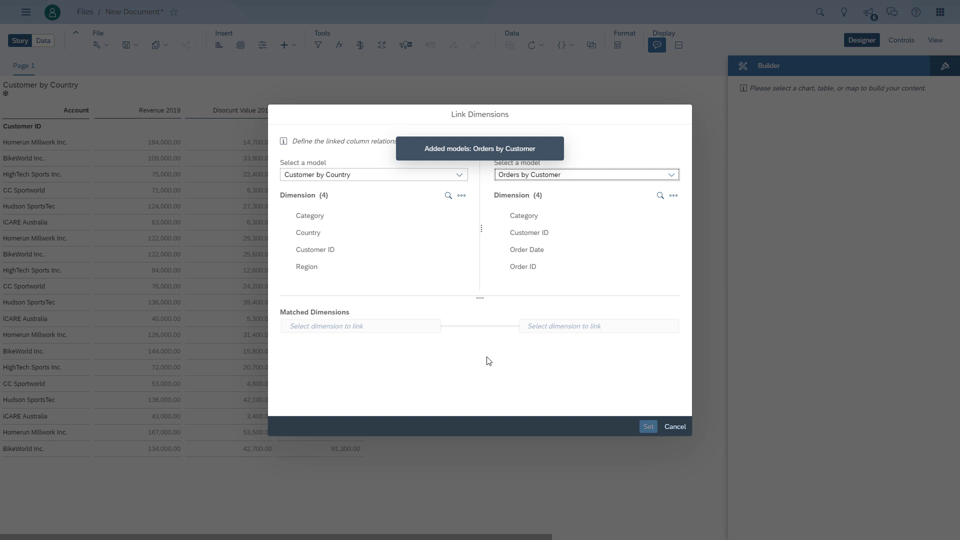
Link Customer ID to Customer ID on ID across both models and finish
left_click(334, 251)
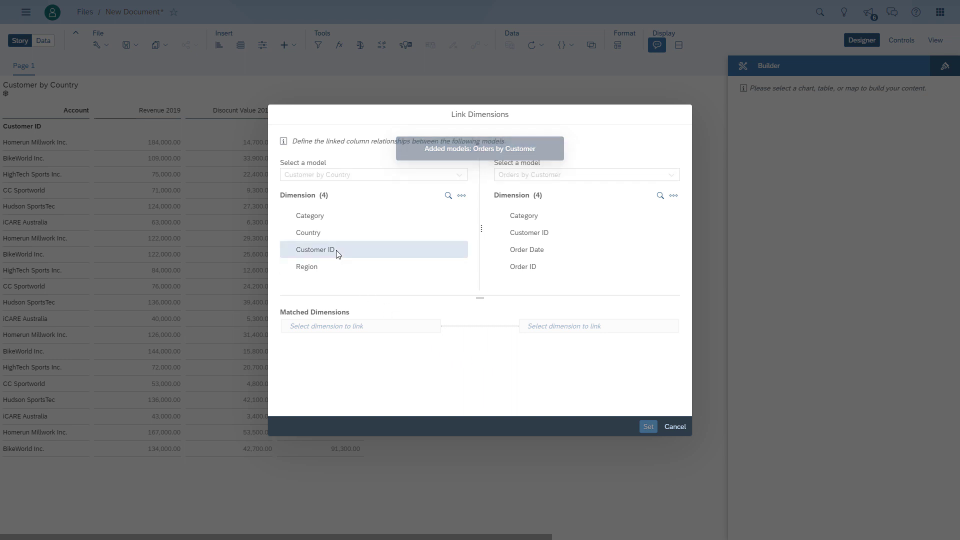
left_click(549, 236)
left_click(421, 326)
left_click(391, 356)
left_click(659, 326)
left_click(618, 356)
left_click(650, 429)
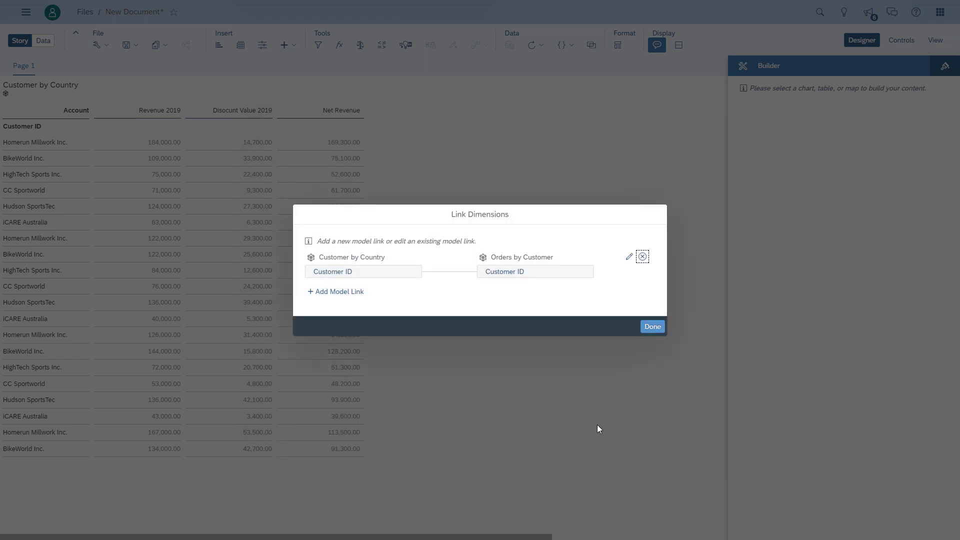
left_click(653, 330)
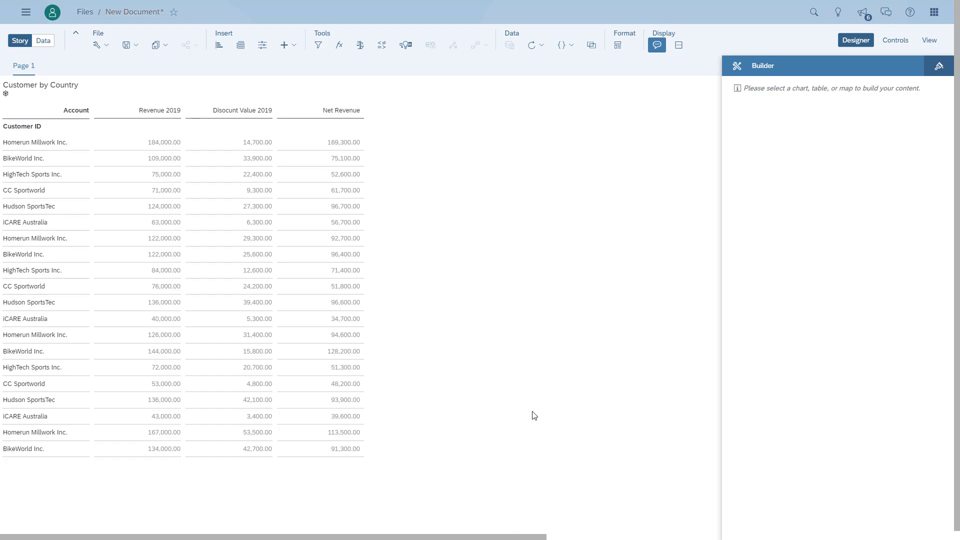
Add Orders by Customer as a linked model for the table
left_click(349, 89)
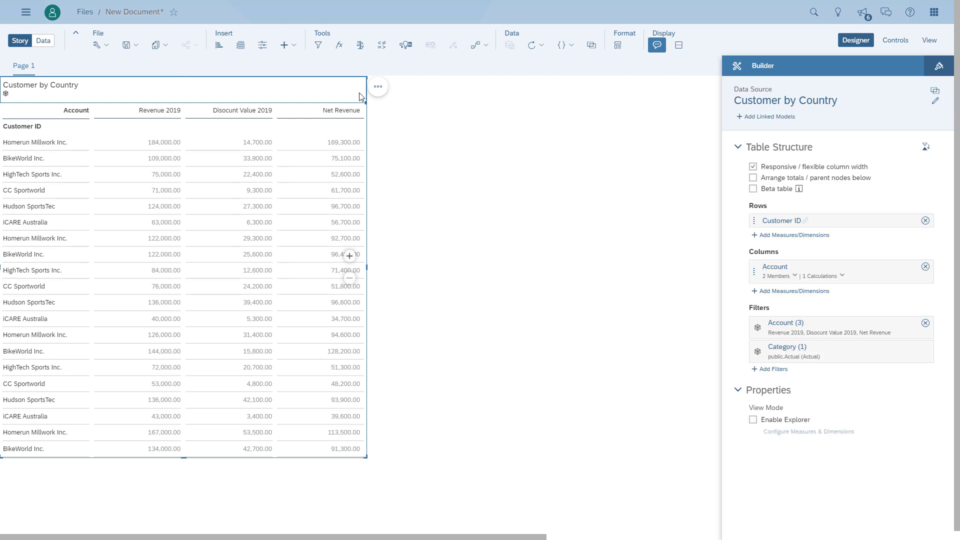
left_click(774, 121)
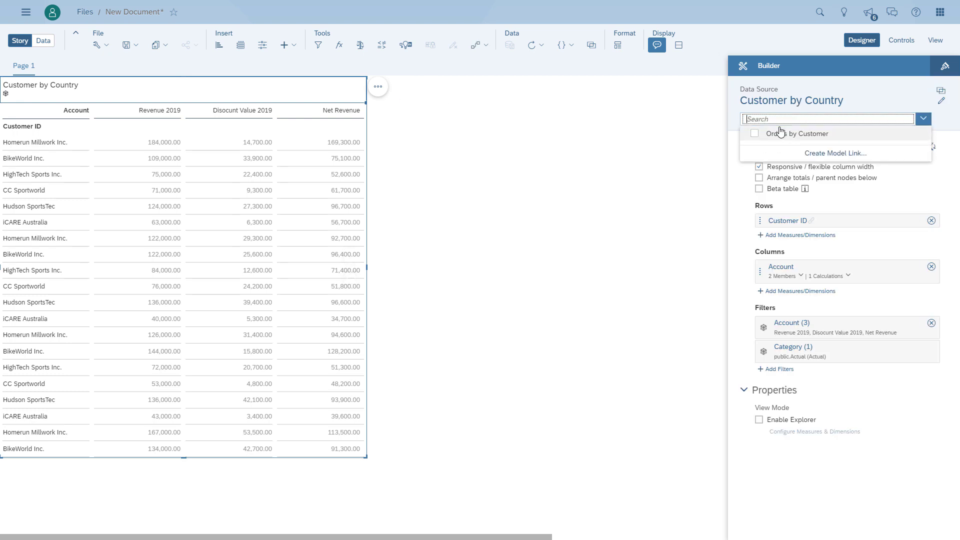
left_click(741, 181)
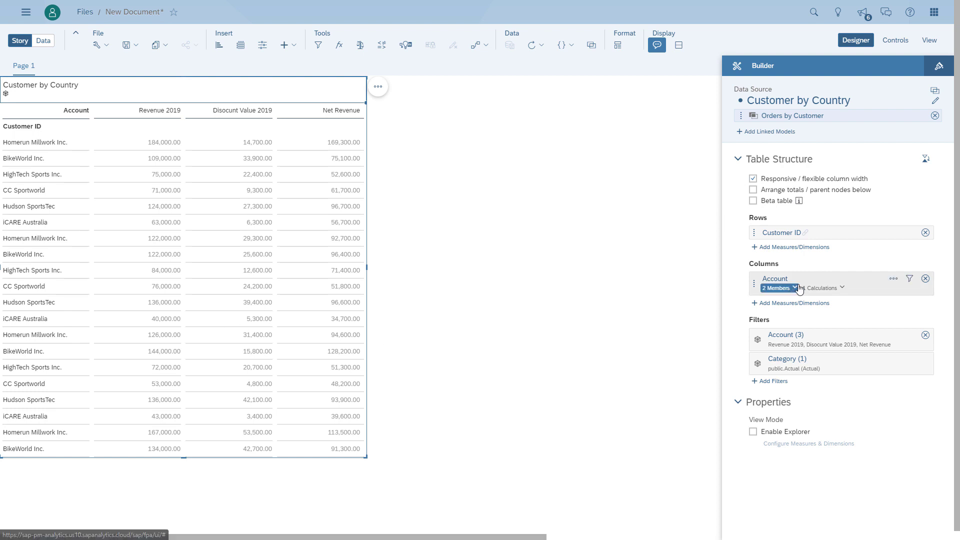
Add the Orders by Customer Account dimension to the table columns
left_click(791, 303)
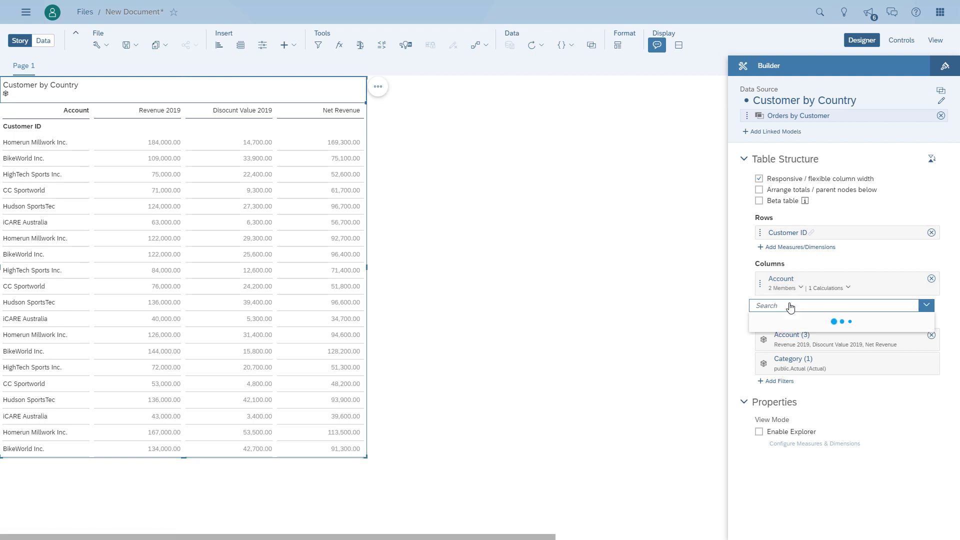
left_click(792, 334)
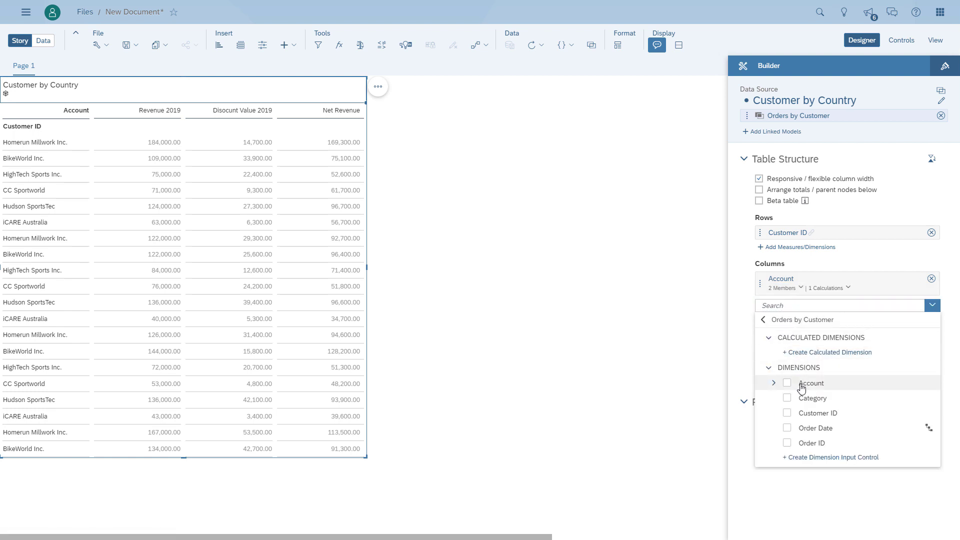
left_click(780, 384)
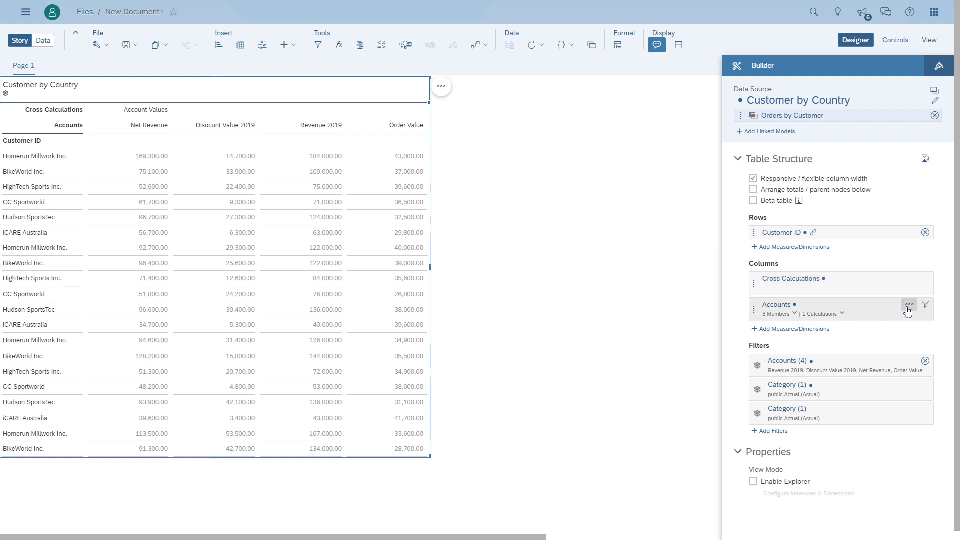
Bring up Add Calculation's model choices from the Accounts columns token
left_click(909, 307)
mouse_move(853, 336)
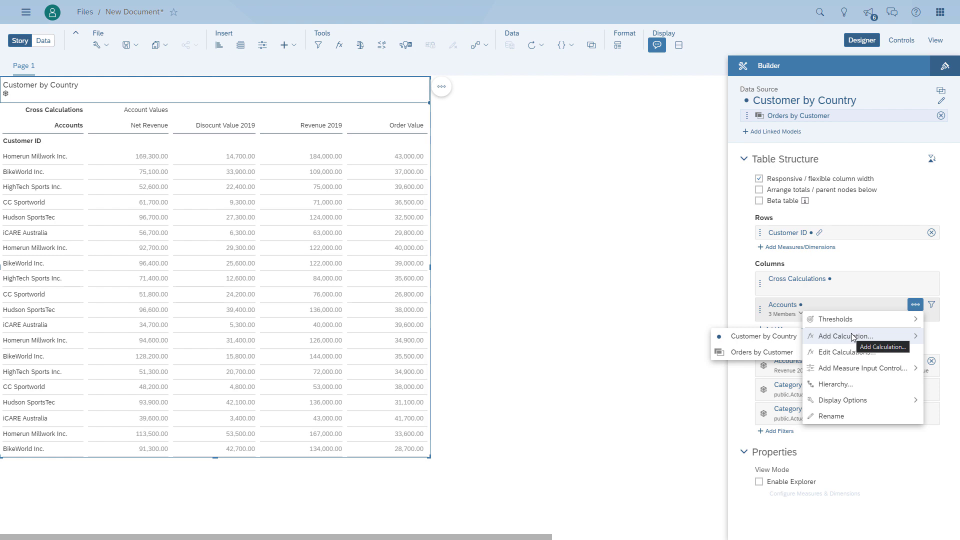
Create calculated measure 'Total Value' as Revenue_2019 + Order_Value on Customer by Country
left_click(777, 341)
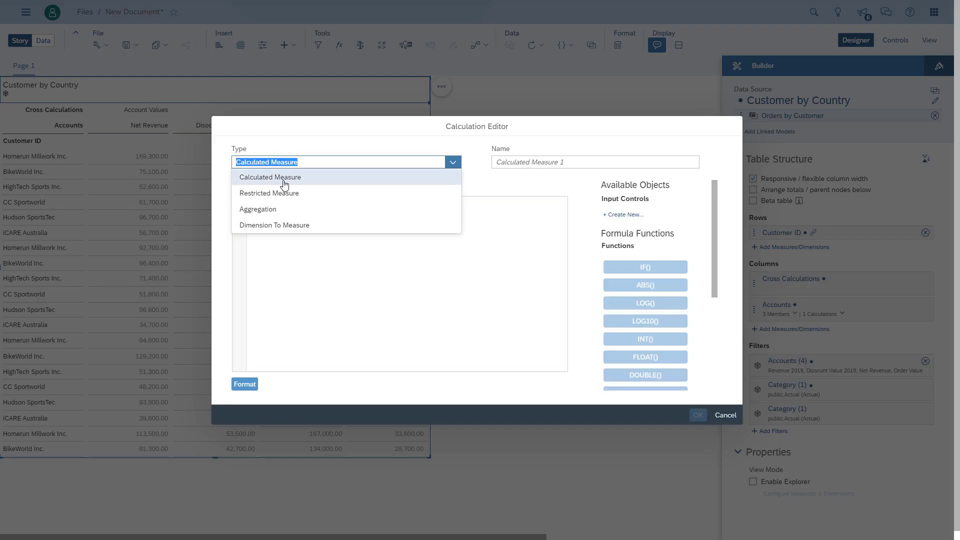
left_click(283, 179)
left_click(265, 220)
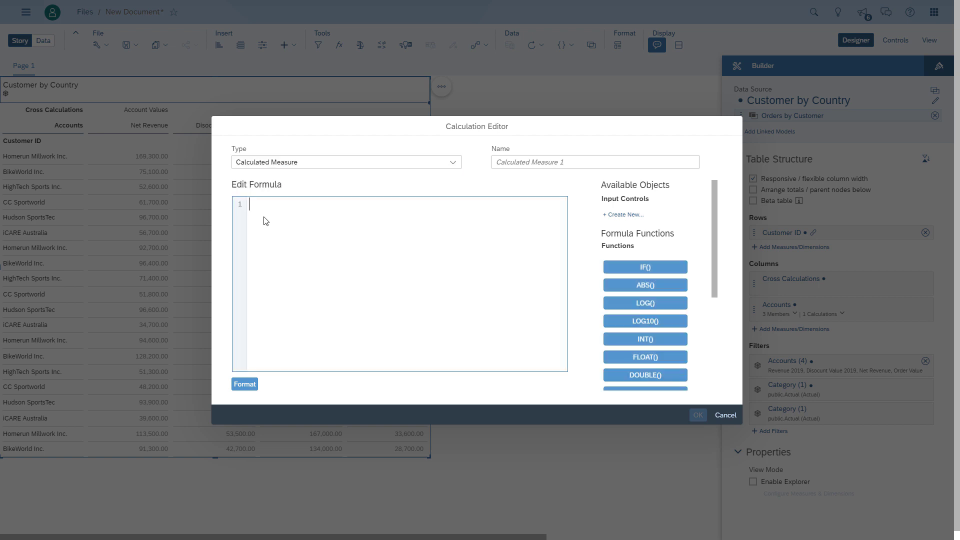
type("reve")
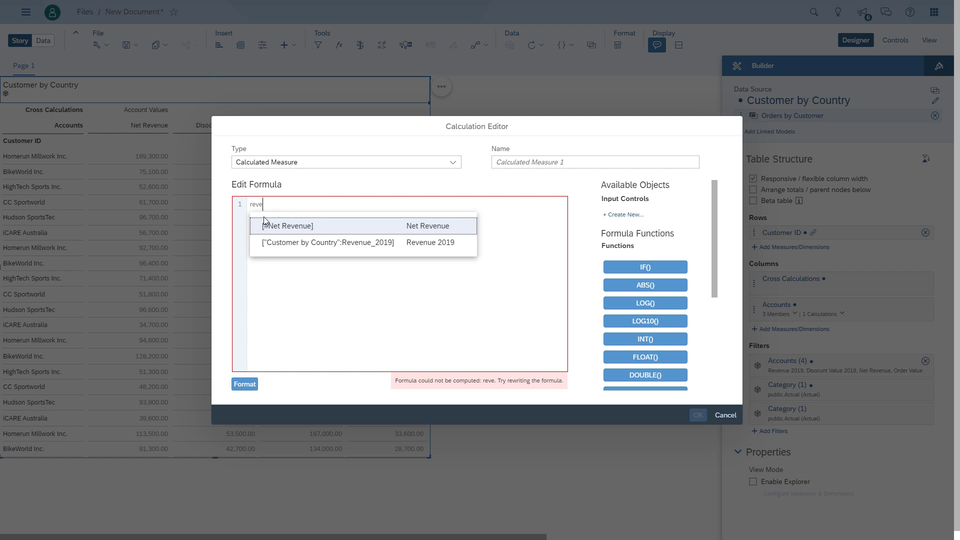
left_click(323, 249)
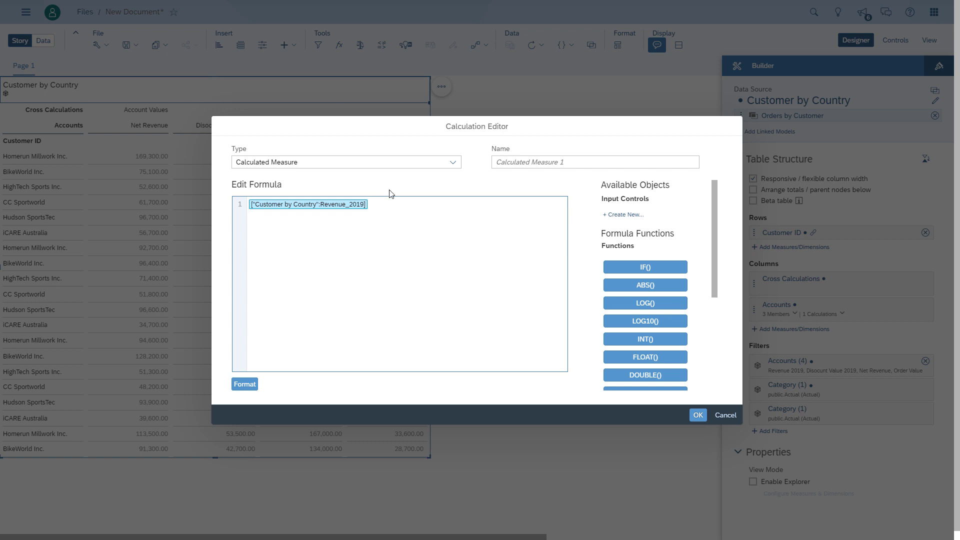
type("+ord")
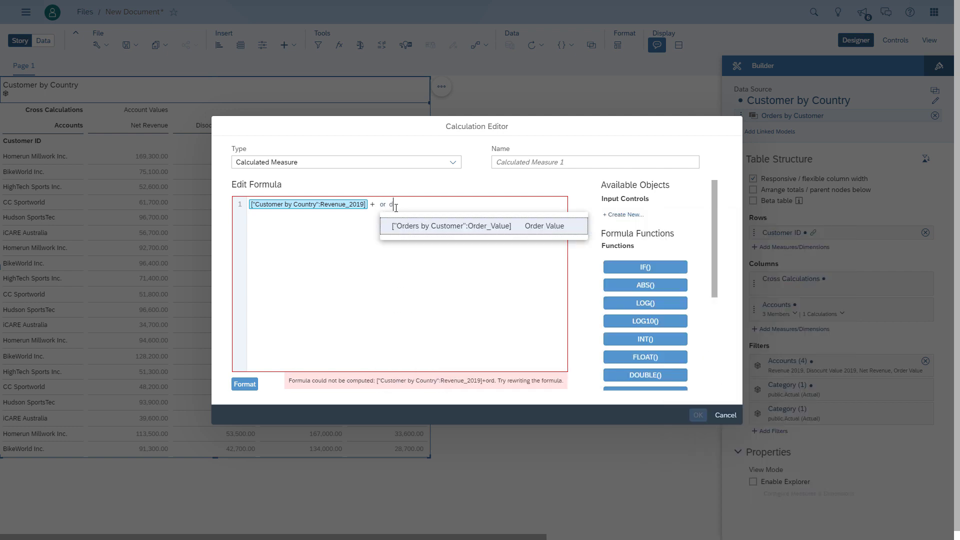
left_click(532, 233)
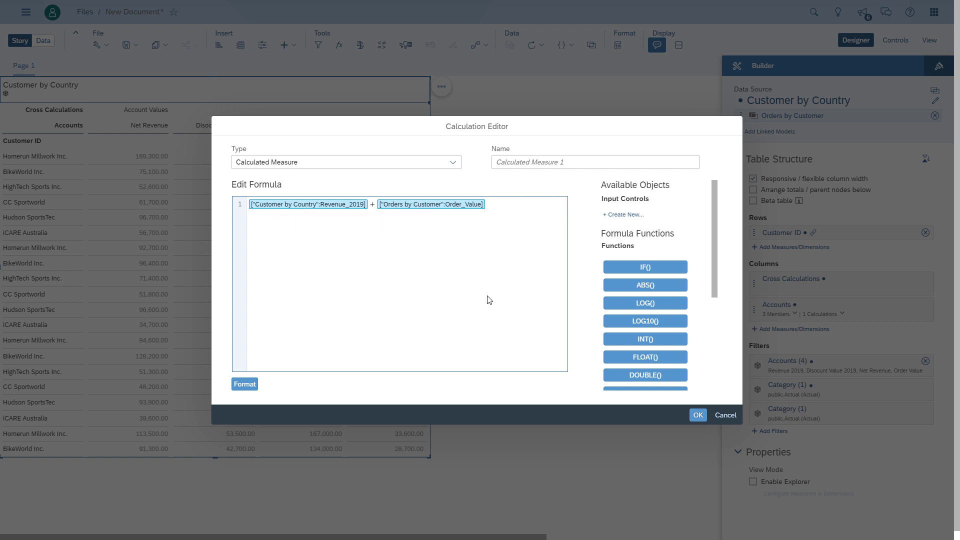
left_click(596, 161)
type("Total")
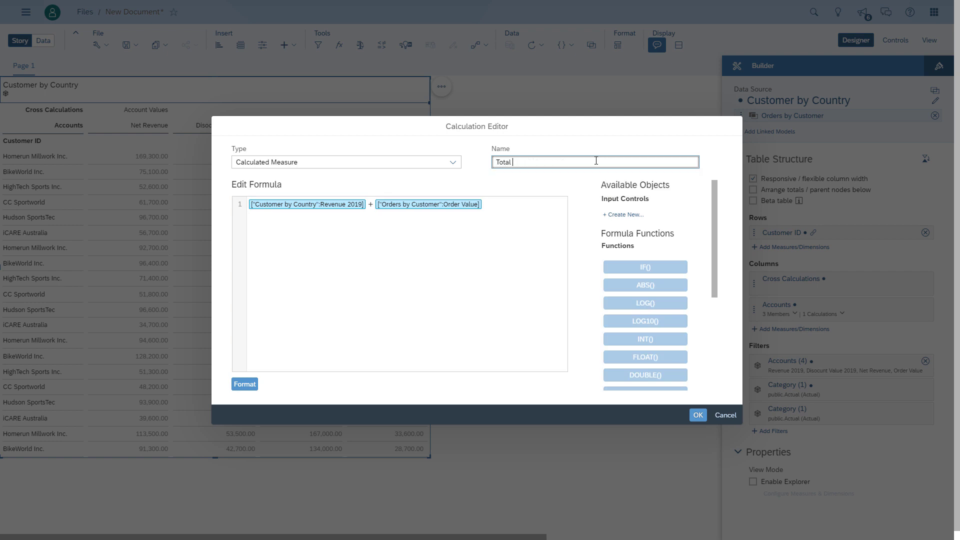
type(" Value")
left_click(697, 418)
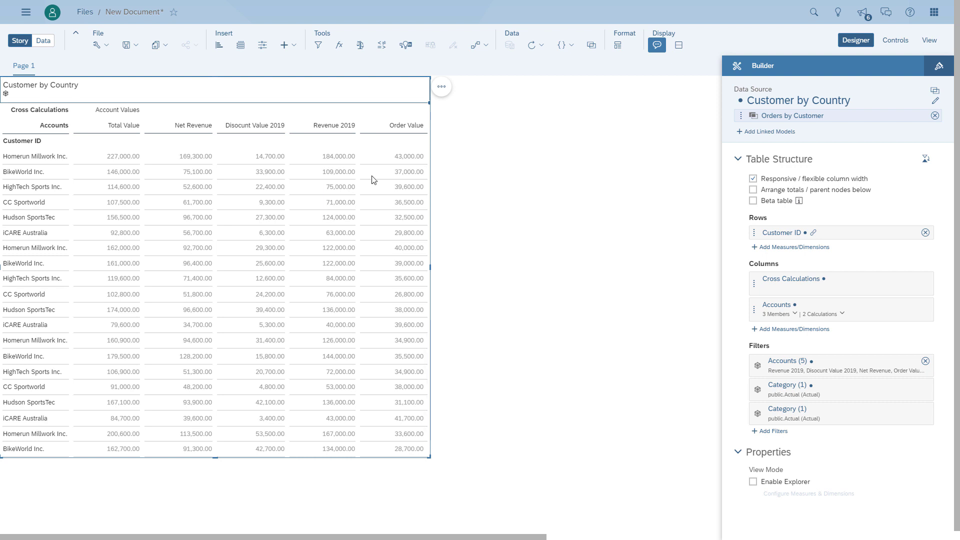
Deselect the table to view the finished Total Value and Net Revenue columns
left_click(576, 245)
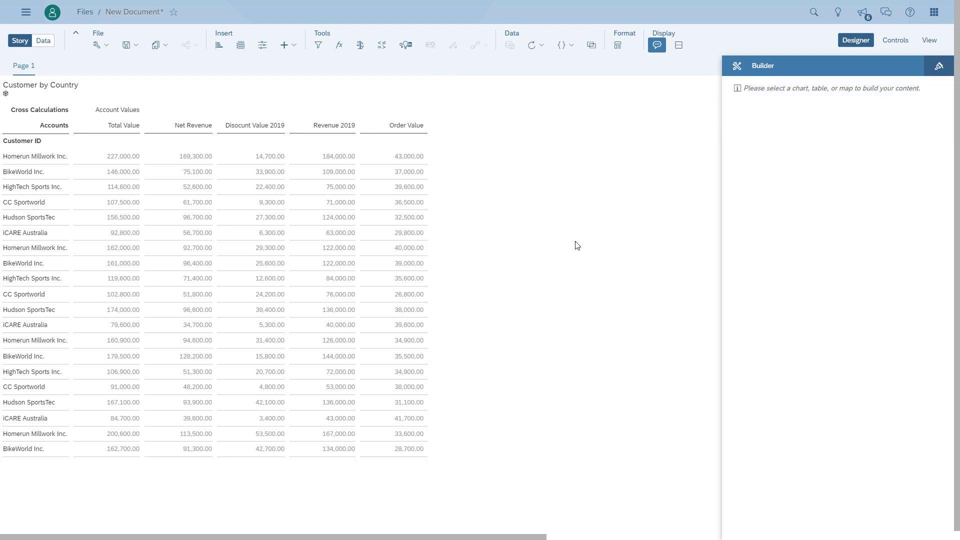